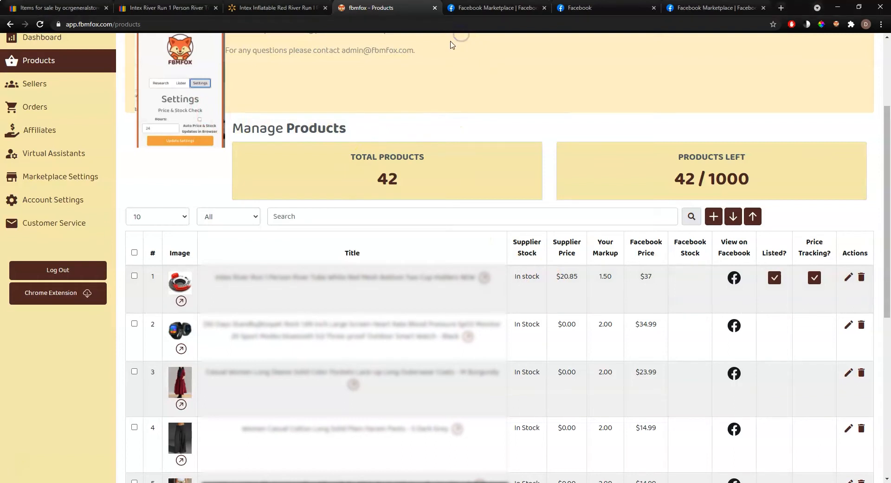
Review the first product's supplier stock, supplier price, 1.50 markup and $37 Facebook price
{"action": "left_click", "coordinate": [467, 32]}
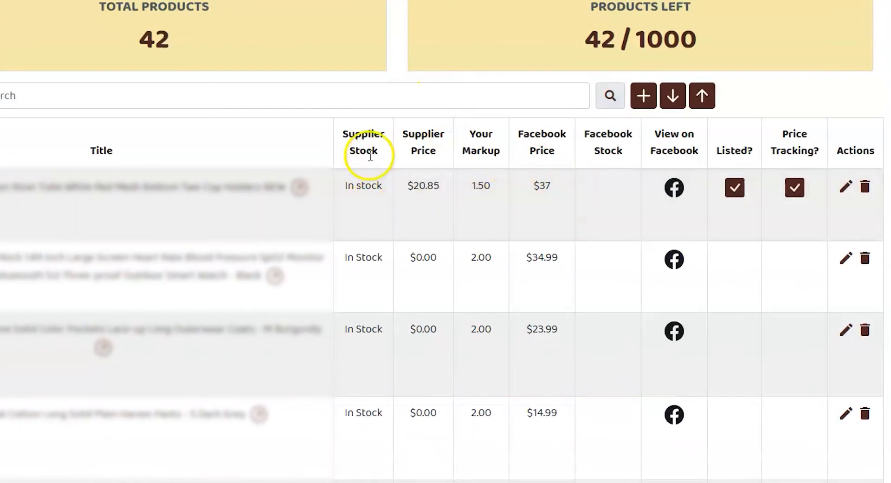
{"action": "triple_click", "coordinate": [367, 185]}
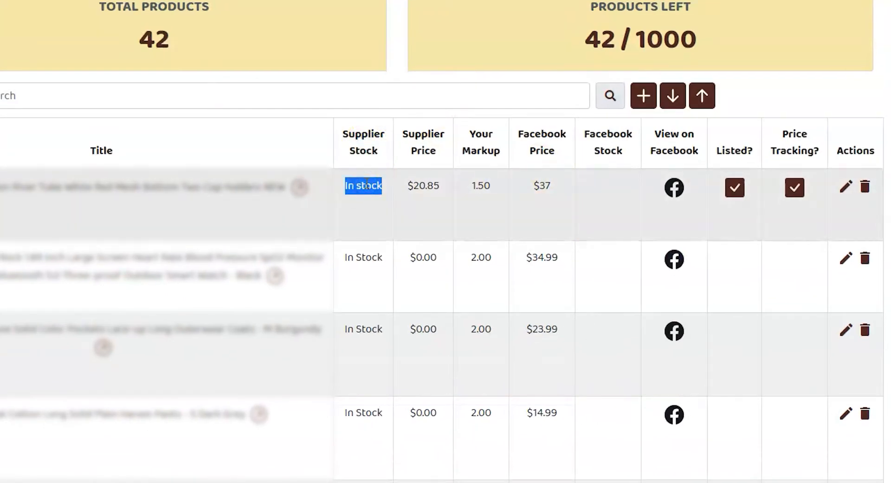
{"action": "double_click", "coordinate": [426, 184]}
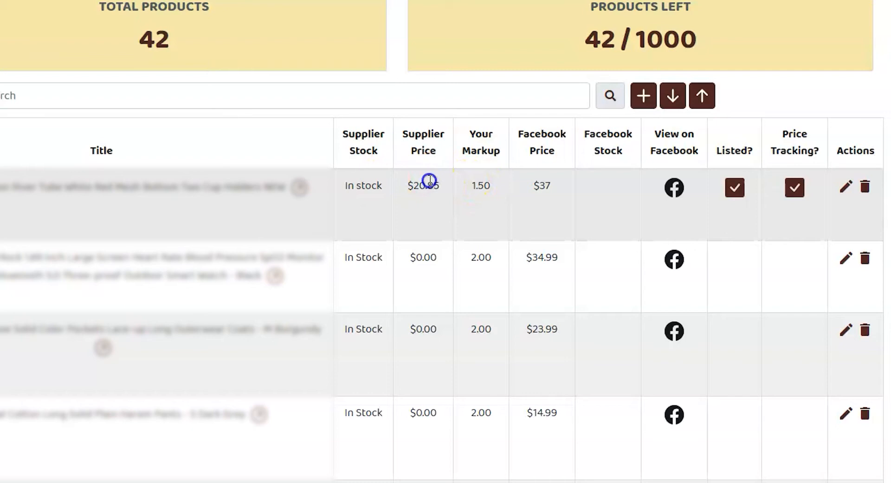
{"action": "double_click", "coordinate": [482, 185]}
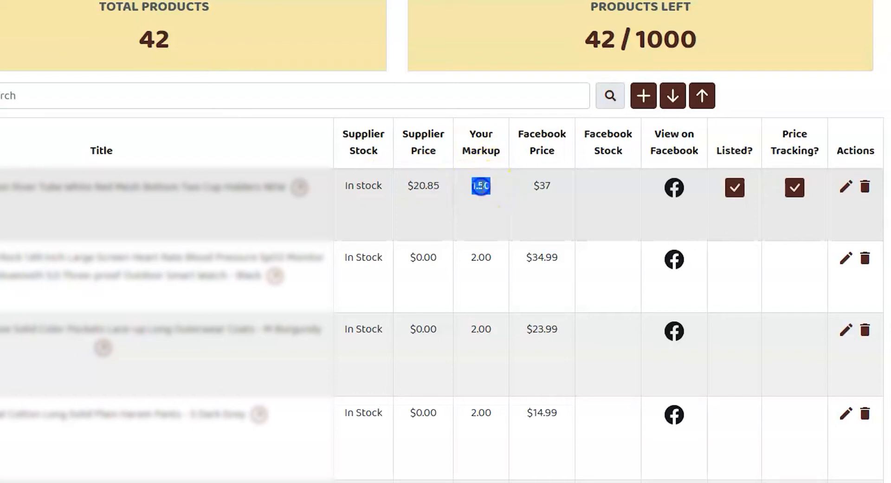
{"action": "double_click", "coordinate": [543, 184]}
Note the first product's empty Facebook stock, then view its listing on Facebook Marketplace
{"action": "double_click", "coordinate": [608, 139]}
{"action": "double_click", "coordinate": [616, 188]}
{"action": "left_click", "coordinate": [685, 139]}
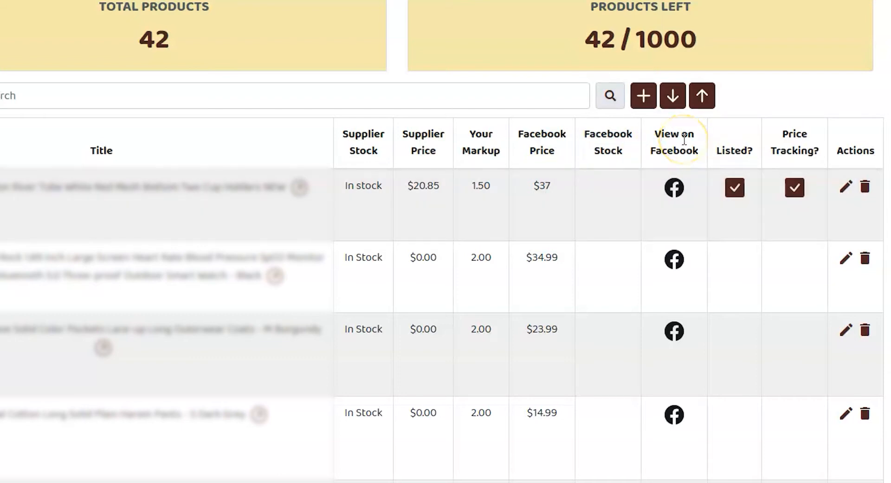
{"action": "left_click", "coordinate": [675, 188]}
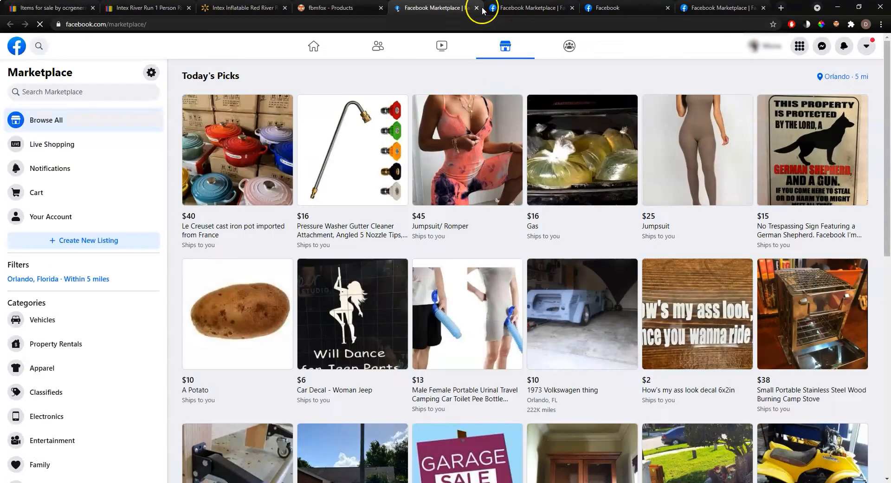
Close the Marketplace tab, toggle the first row's Price Tracking and Listed checkboxes, and close two old tabs
{"action": "left_click", "coordinate": [478, 8]}
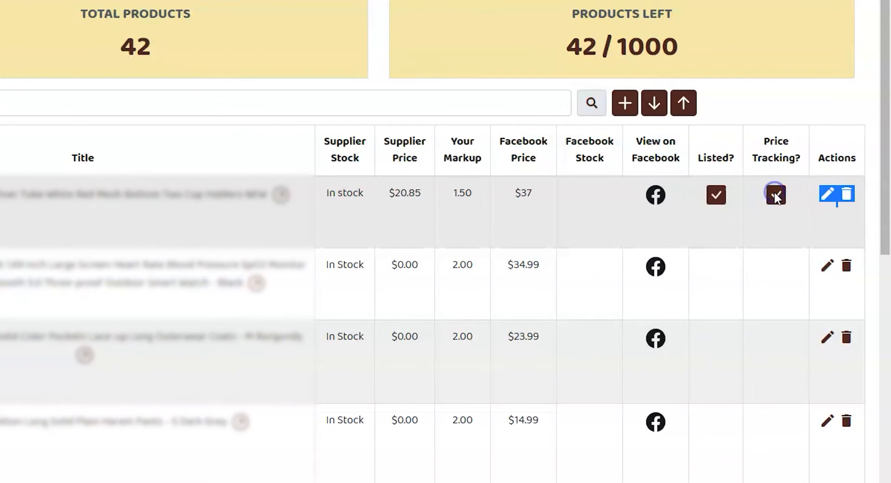
{"action": "left_click", "coordinate": [770, 193]}
{"action": "left_click", "coordinate": [718, 194]}
{"action": "left_click", "coordinate": [719, 195]}
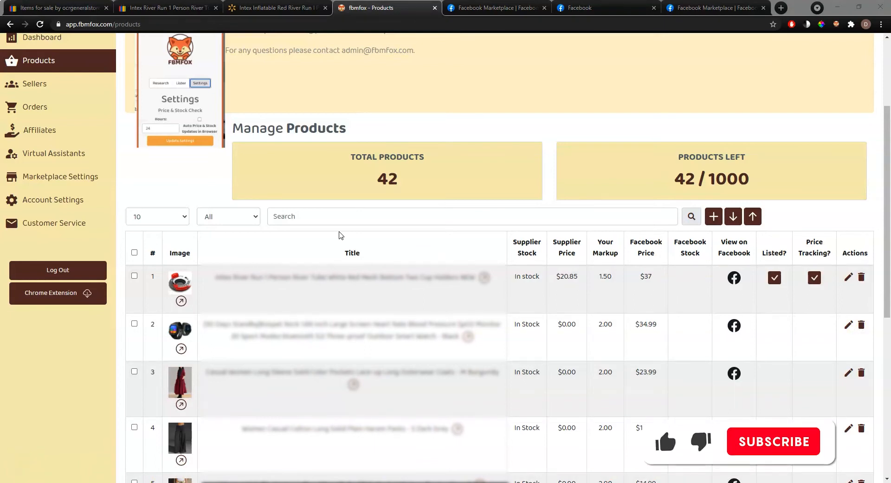
{"action": "left_click", "coordinate": [106, 8]}
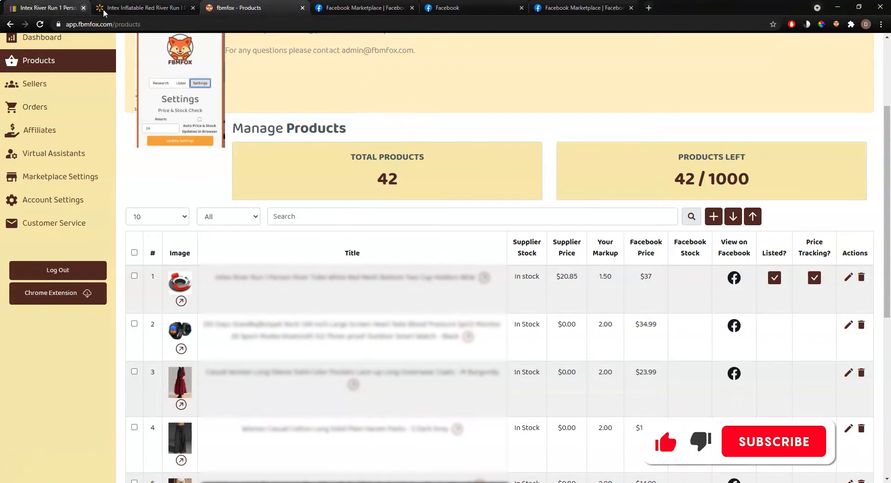
{"action": "left_click", "coordinate": [107, 8]}
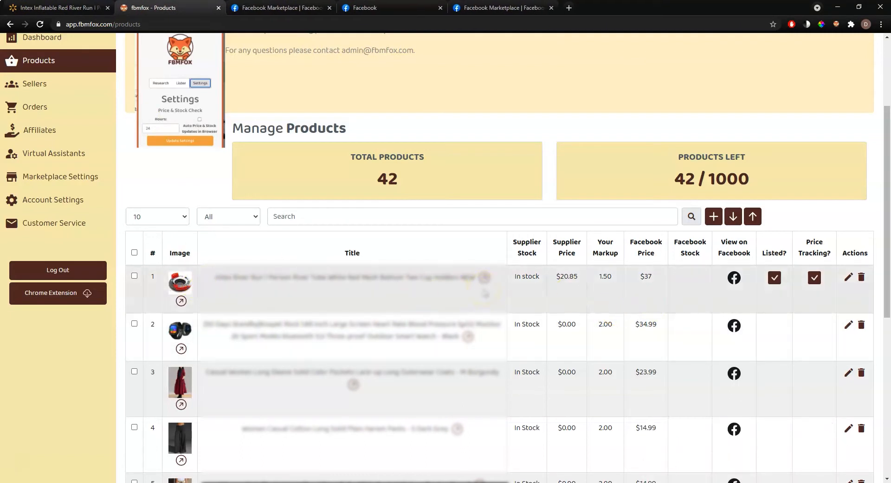
{"action": "left_click", "coordinate": [849, 277]}
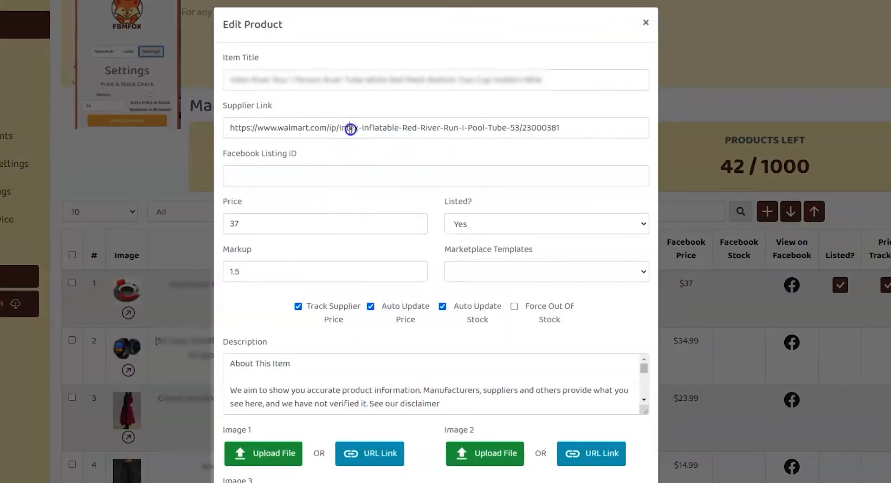
{"action": "triple_click", "coordinate": [350, 129]}
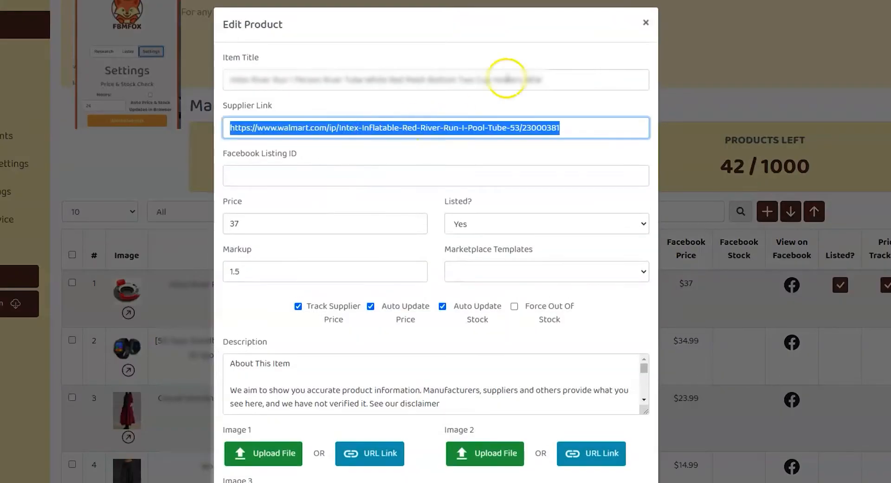
{"action": "scroll", "coordinate": [422, 318], "scroll_direction": "down", "scroll_amount": 4}
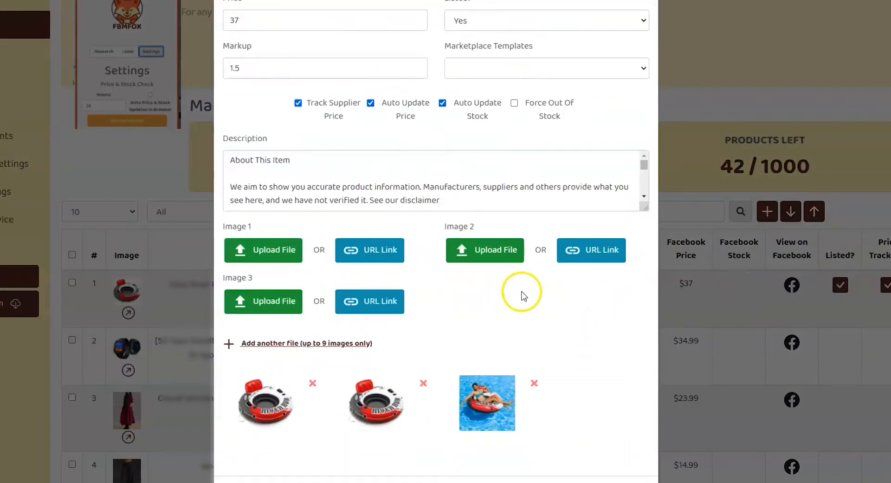
{"action": "scroll", "coordinate": [541, 378], "scroll_direction": "up", "scroll_amount": 3}
{"action": "scroll", "coordinate": [541, 378], "scroll_direction": "up", "scroll_amount": 2}
{"action": "left_click", "coordinate": [401, 390]}
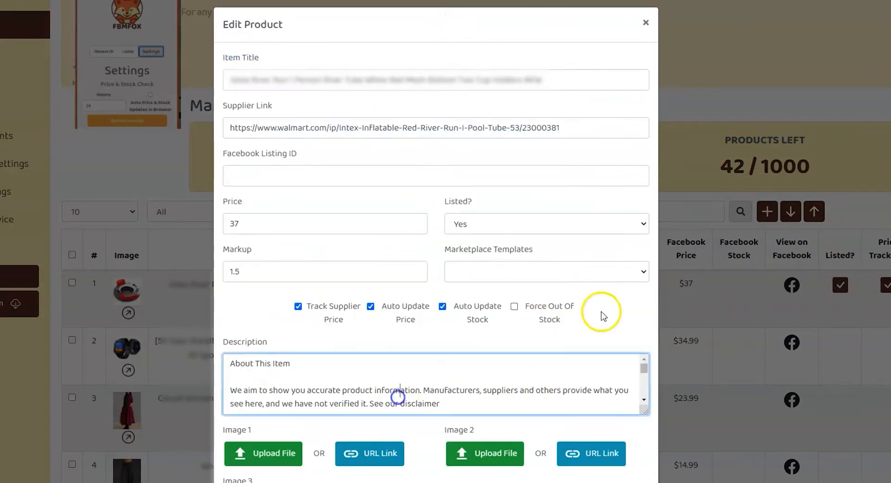
{"action": "left_click", "coordinate": [647, 20]}
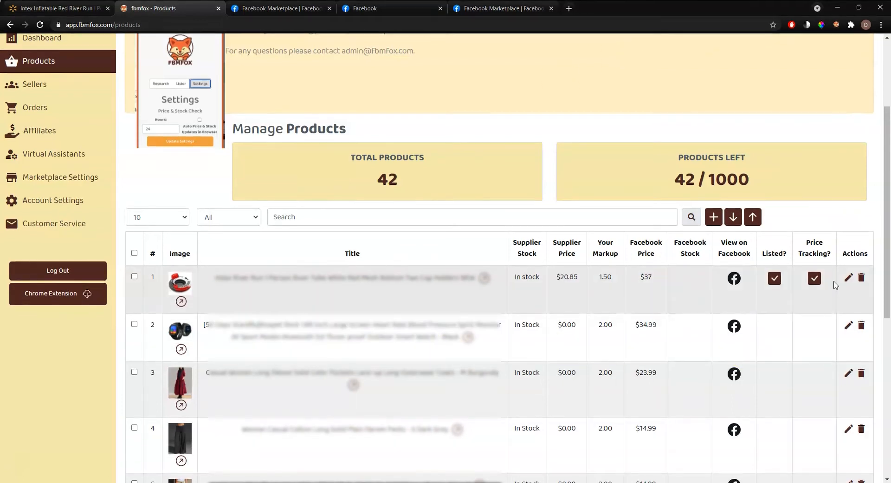
Open the first product's Edit Product form and review its Walmart link, price 37 and markup 1.5
{"action": "left_click", "coordinate": [849, 277]}
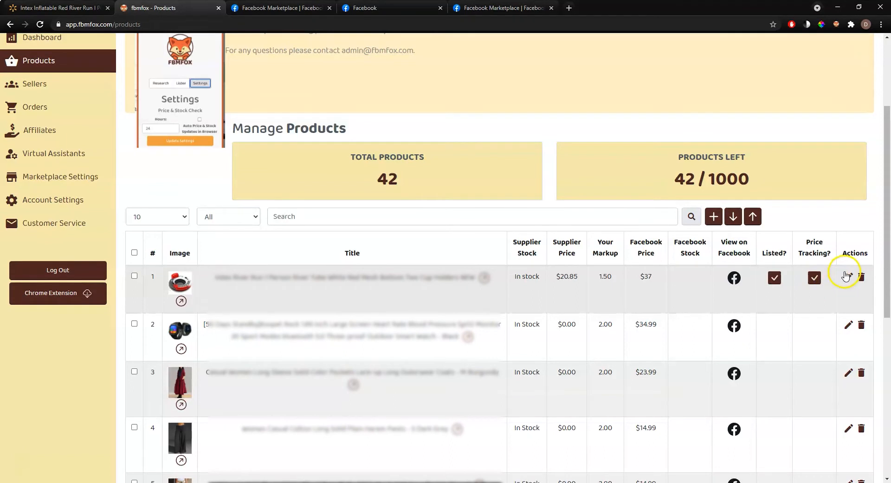
{"action": "left_click", "coordinate": [367, 340]}
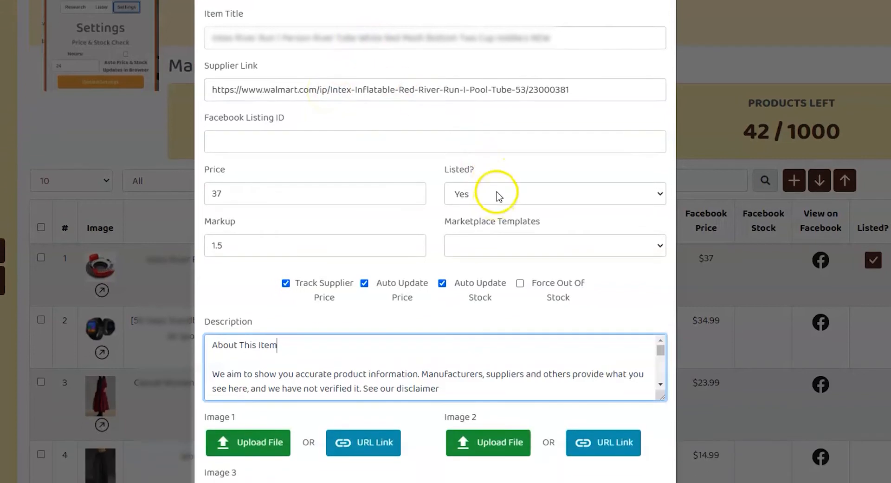
{"action": "scroll", "coordinate": [503, 167], "scroll_direction": "down", "scroll_amount": 4}
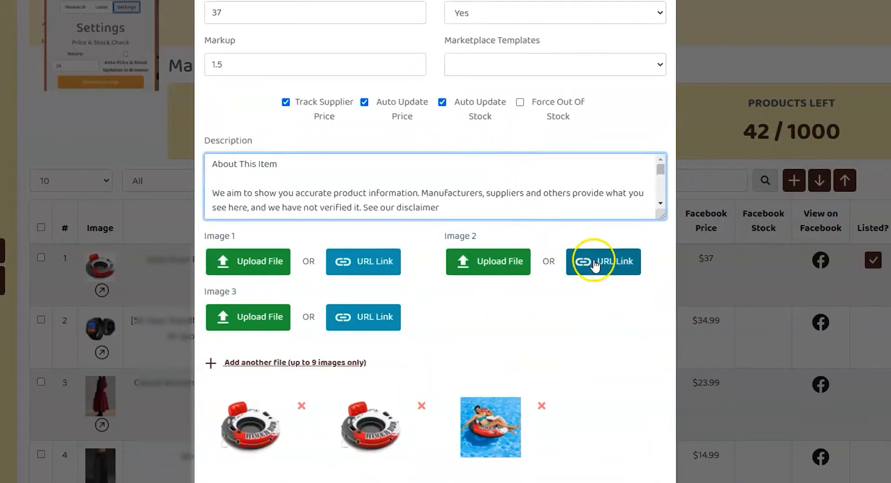
{"action": "scroll", "coordinate": [612, 211], "scroll_direction": "up", "scroll_amount": 3}
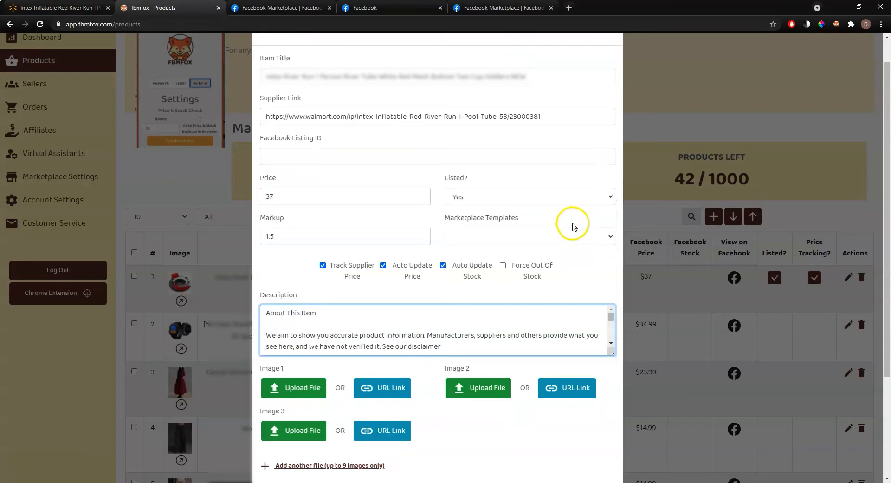
{"action": "scroll", "coordinate": [573, 225], "scroll_direction": "up", "scroll_amount": 1}
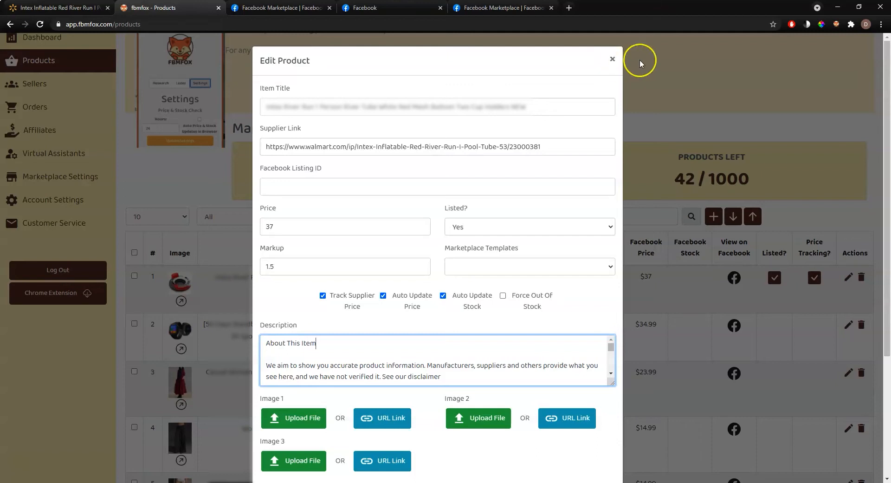
{"action": "left_click", "coordinate": [613, 59]}
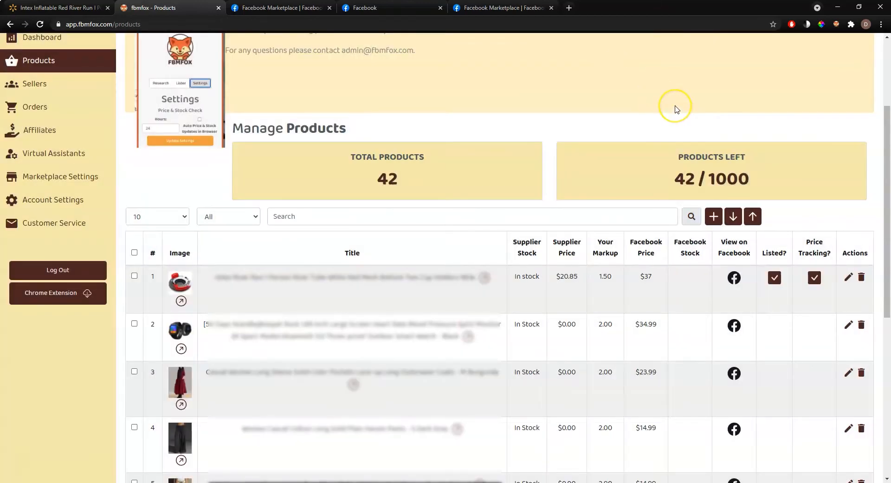
{"action": "left_click", "coordinate": [240, 218]}
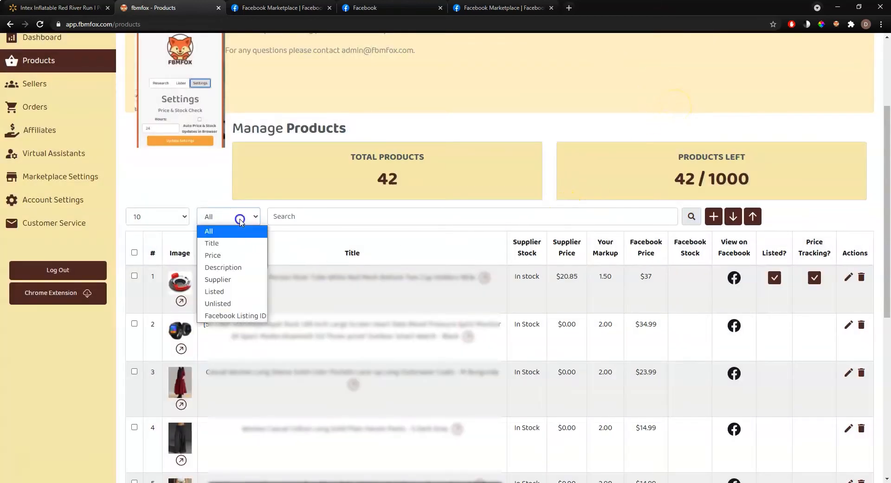
{"action": "left_click", "coordinate": [232, 296]}
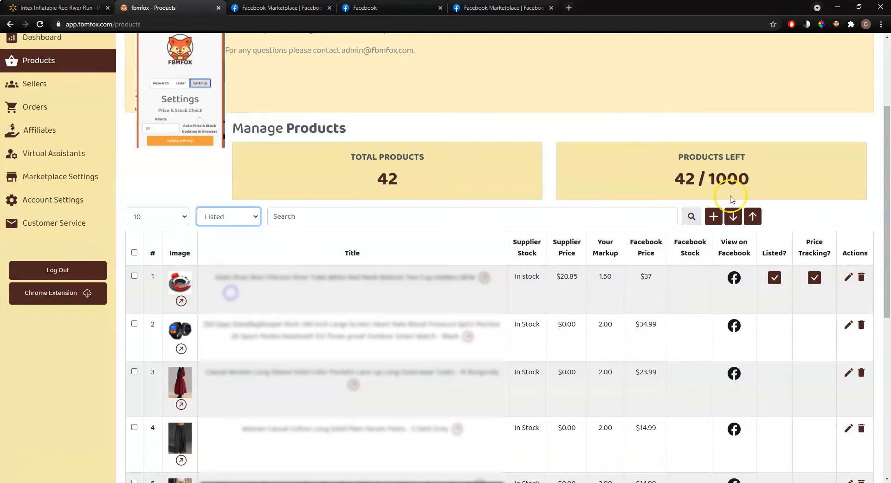
{"action": "left_click", "coordinate": [692, 218]}
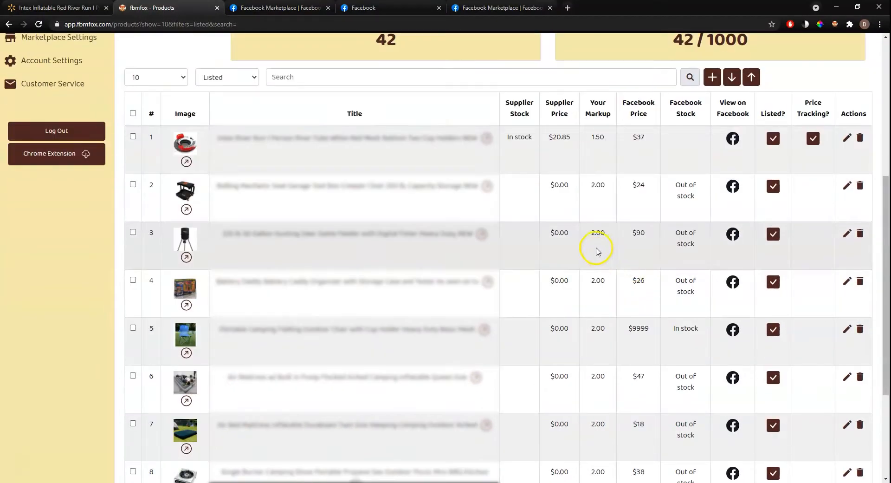
{"action": "scroll", "coordinate": [593, 292], "scroll_direction": "down", "scroll_amount": 3}
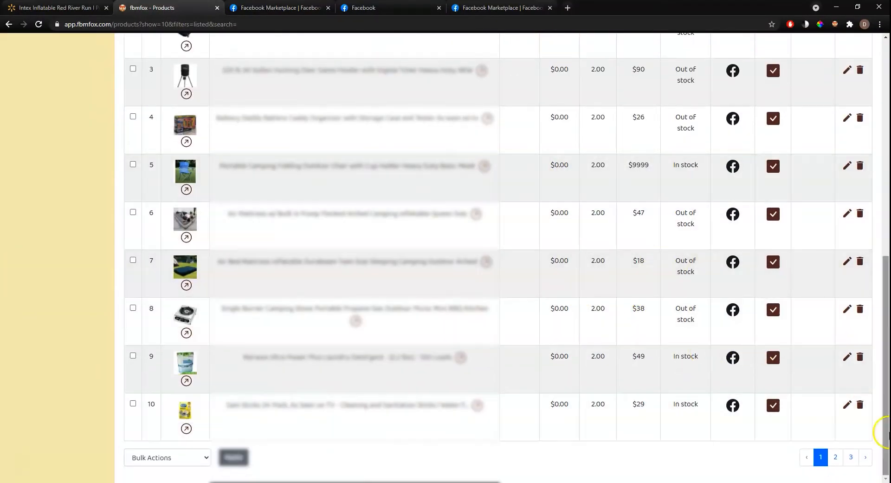
{"action": "left_click", "coordinate": [836, 457]}
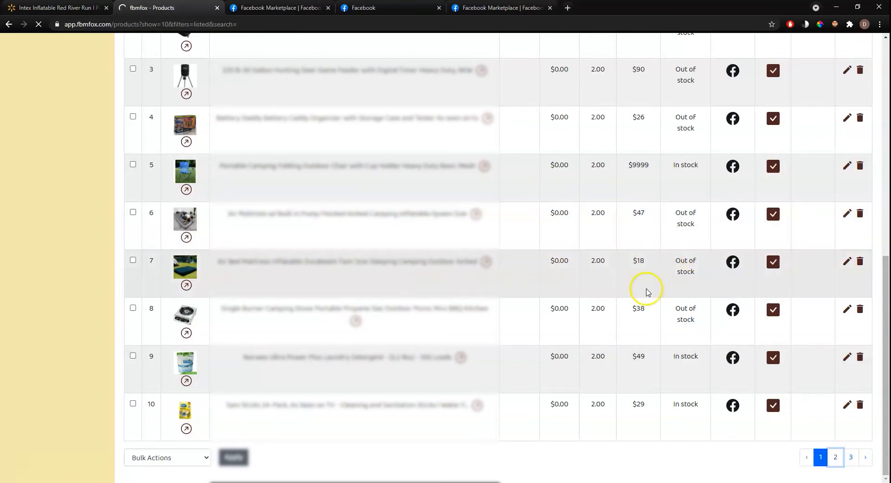
{"action": "scroll", "coordinate": [642, 260], "scroll_direction": "down", "scroll_amount": 6}
{"action": "scroll", "coordinate": [639, 241], "scroll_direction": "down", "scroll_amount": 3}
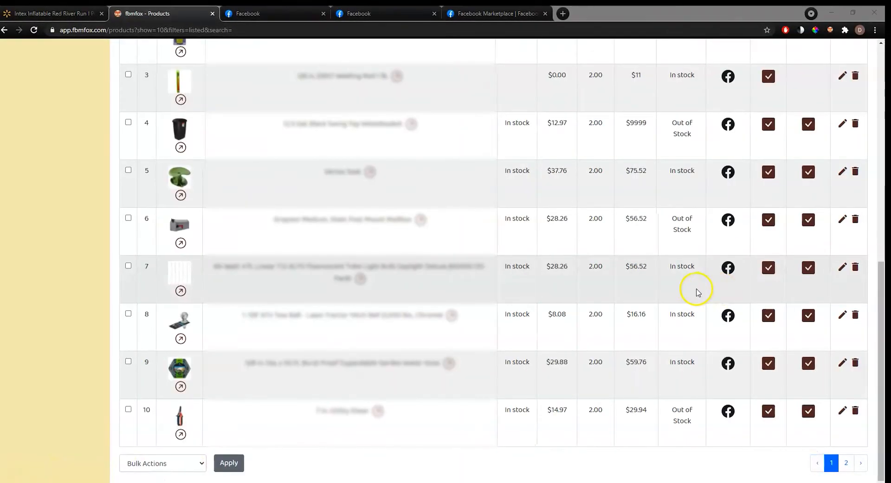
{"action": "scroll", "coordinate": [688, 299], "scroll_direction": "up", "scroll_amount": 1}
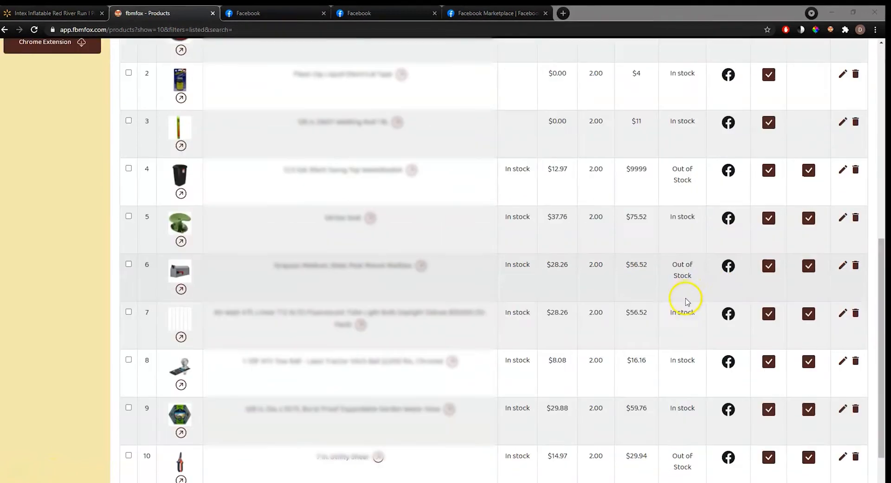
{"action": "scroll", "coordinate": [668, 278], "scroll_direction": "up", "scroll_amount": 3}
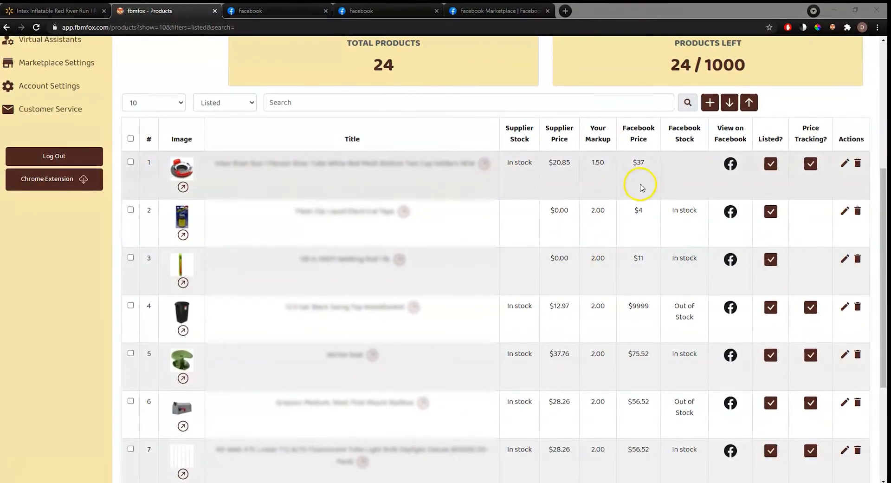
{"action": "scroll", "coordinate": [603, 190], "scroll_direction": "down", "scroll_amount": 4}
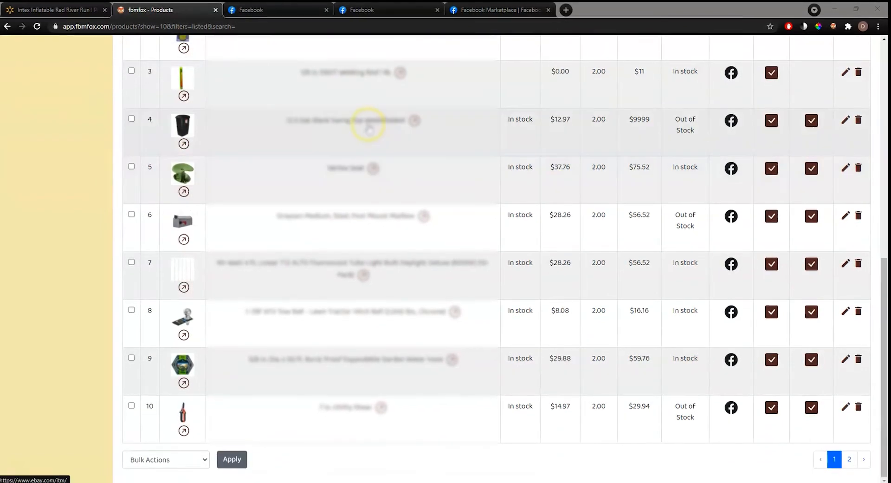
{"action": "scroll", "coordinate": [602, 134], "scroll_direction": "up", "scroll_amount": 3}
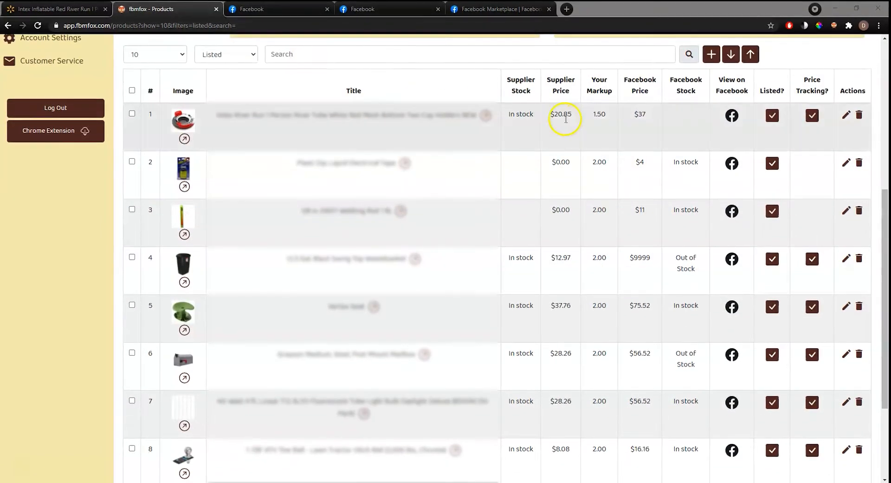
{"action": "scroll", "coordinate": [566, 121], "scroll_direction": "up", "scroll_amount": 3}
{"action": "scroll", "coordinate": [514, 175], "scroll_direction": "down", "scroll_amount": 6}
{"action": "scroll", "coordinate": [360, 240], "scroll_direction": "up", "scroll_amount": 2}
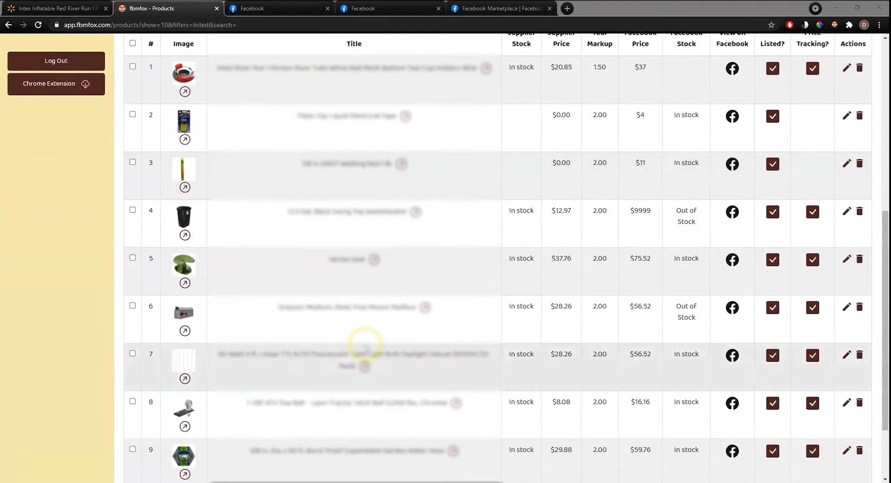
{"action": "scroll", "coordinate": [542, 183], "scroll_direction": "up", "scroll_amount": 6}
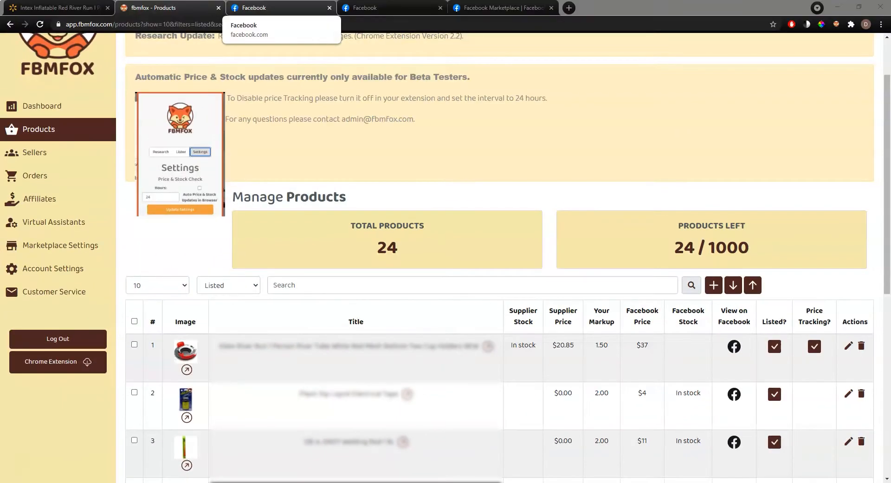
Open the FBMFox extension's Settings and select the current hours check-interval value
{"action": "left_click", "coordinate": [837, 24]}
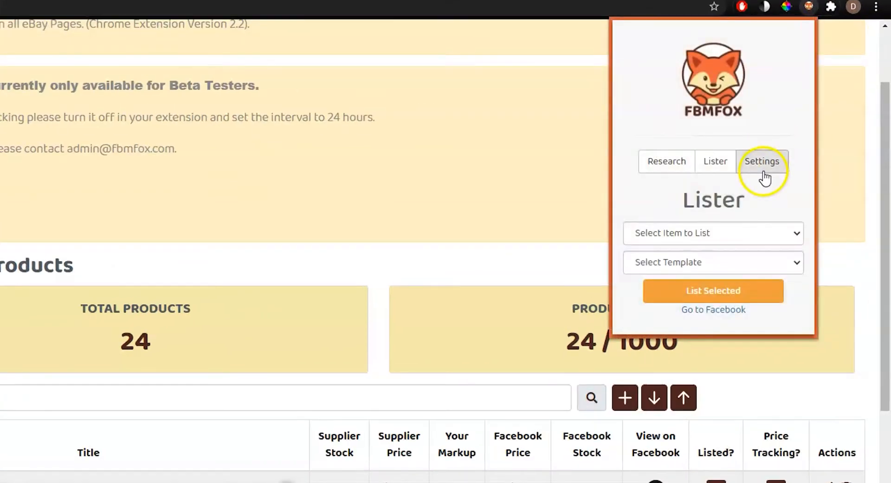
{"action": "left_click", "coordinate": [763, 163]}
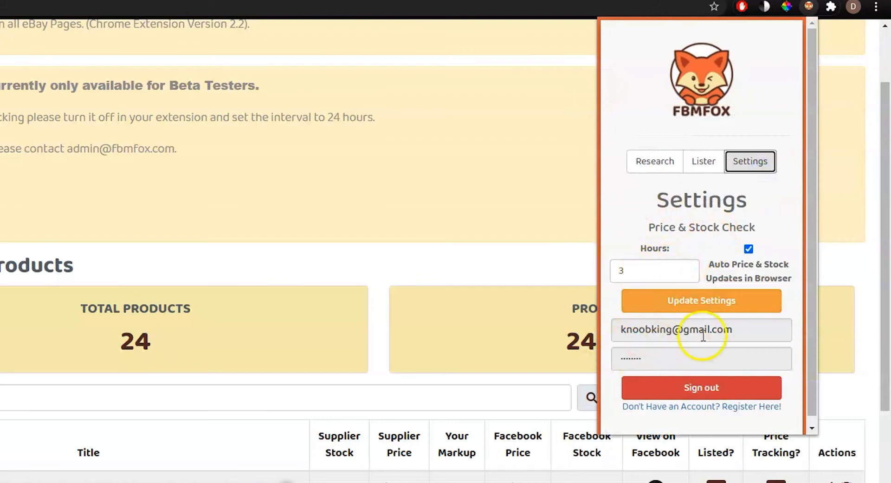
{"action": "left_click", "coordinate": [656, 277]}
{"action": "double_click", "coordinate": [656, 277]}
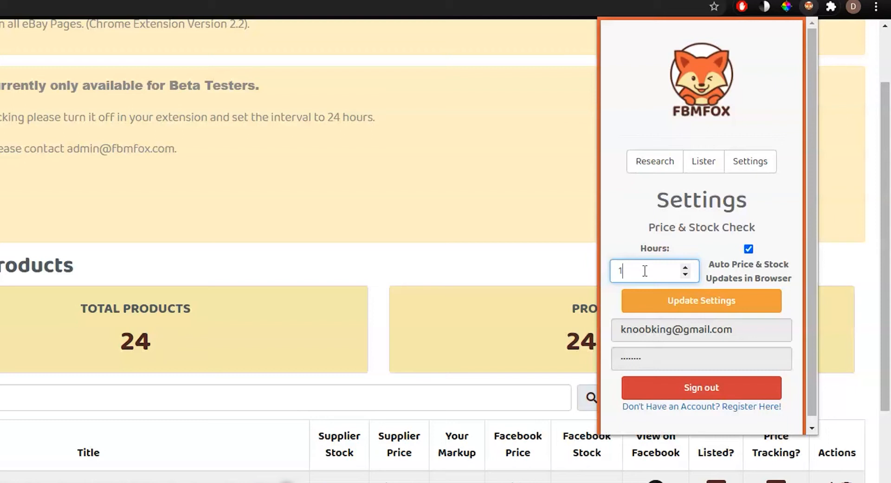
Set the price and stock check interval to 1 hour and update the settings
{"action": "key", "text": "BackSpace"}
{"action": "type", "text": "2"}
{"action": "key", "text": "BackSpace"}
{"action": "type", "text": "4"}
{"action": "key", "text": "BackSpace"}
{"action": "type", "text": "2"}
{"action": "key", "text": "BackSpace"}
{"action": "type", "text": "1"}
{"action": "key", "text": "BackSpace"}
{"action": "type", "text": "2"}
{"action": "key", "text": "BackSpace"}
{"action": "type", "text": "1"}
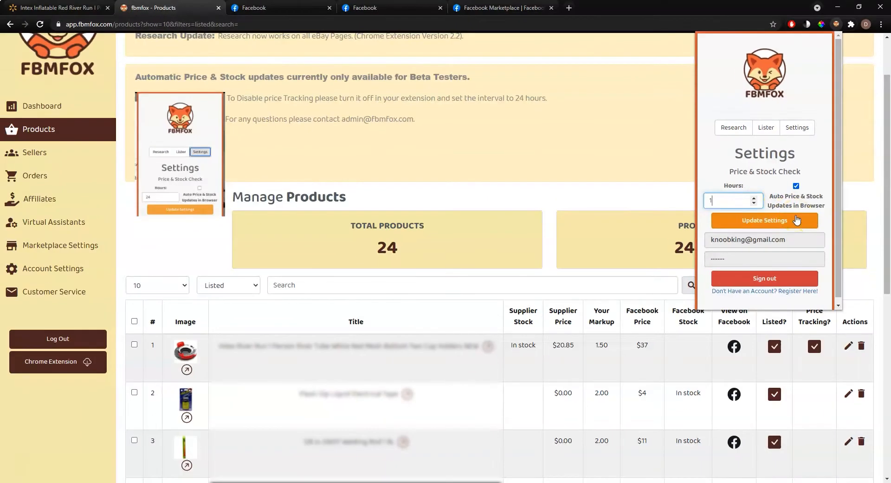
{"action": "left_click", "coordinate": [797, 220]}
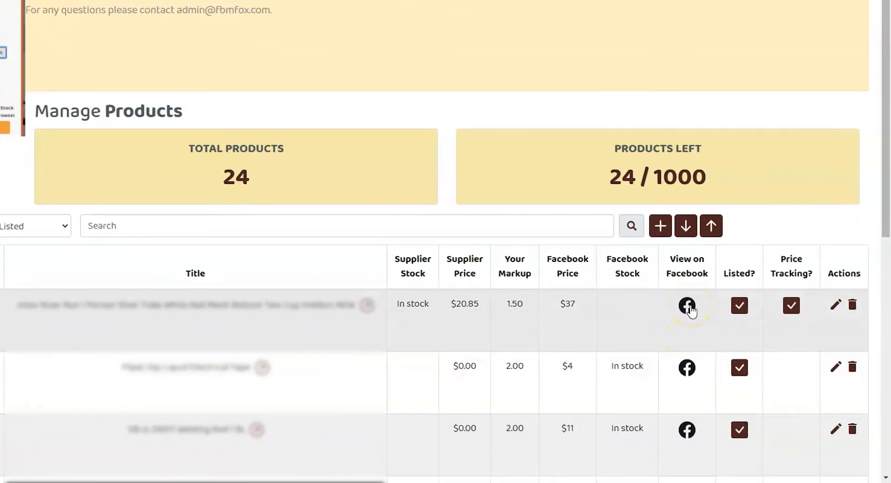
View the first product's Marketplace listing, then check the Facebook Stock column back in FBMFox
{"action": "left_click", "coordinate": [687, 305]}
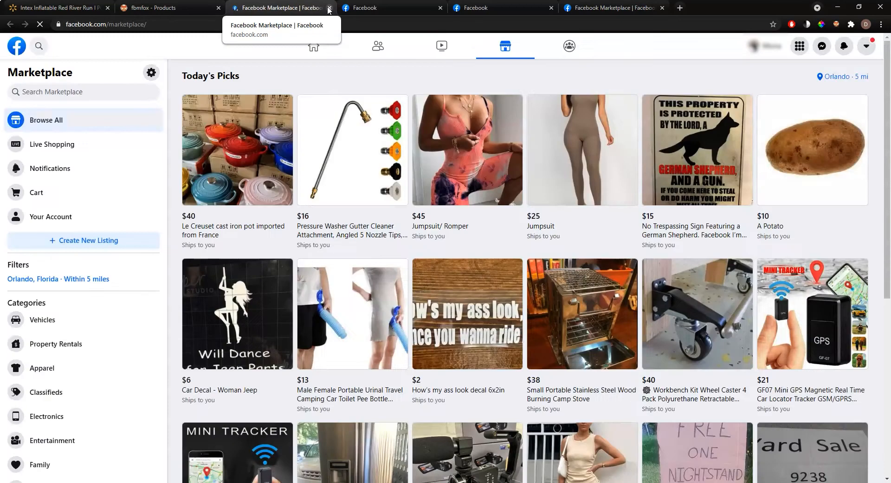
{"action": "left_click", "coordinate": [329, 8]}
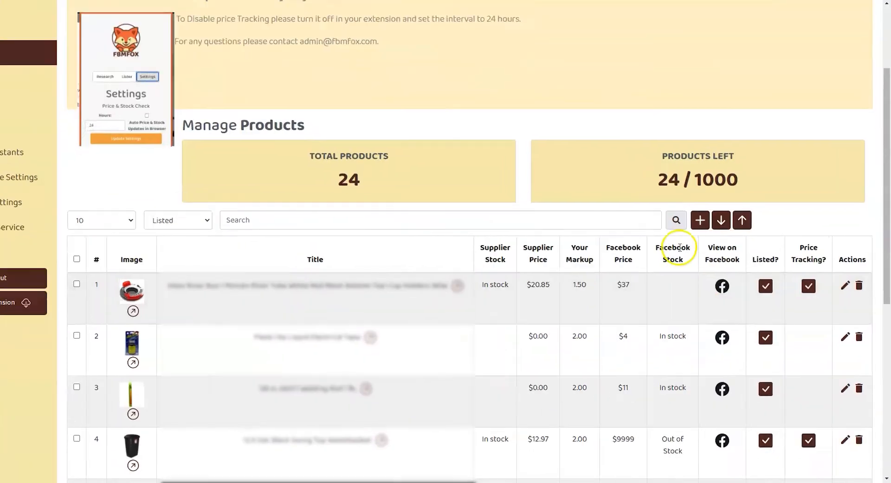
{"action": "double_click", "coordinate": [680, 248]}
{"action": "double_click", "coordinate": [678, 260]}
{"action": "left_click", "coordinate": [625, 255]}
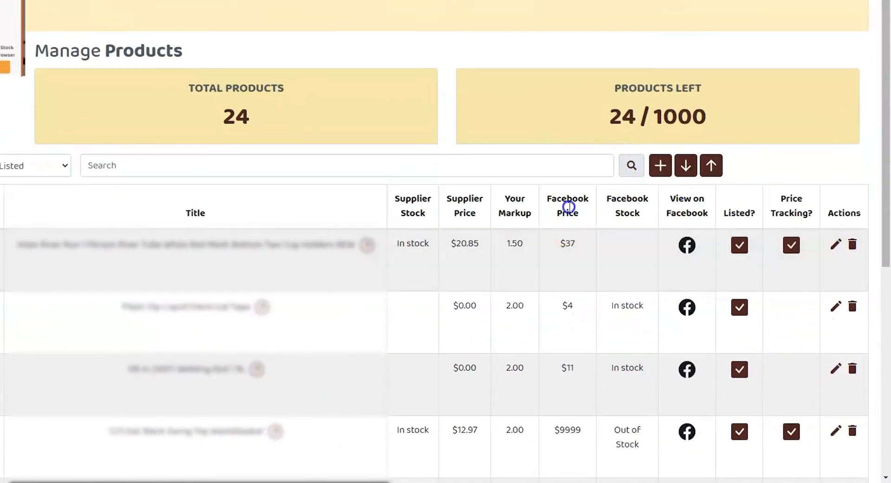
Review the Facebook Price and View on Facebook columns and reopen the first product's listing
{"action": "double_click", "coordinate": [570, 207]}
{"action": "double_click", "coordinate": [576, 201]}
{"action": "double_click", "coordinate": [691, 206]}
{"action": "left_click", "coordinate": [687, 245]}
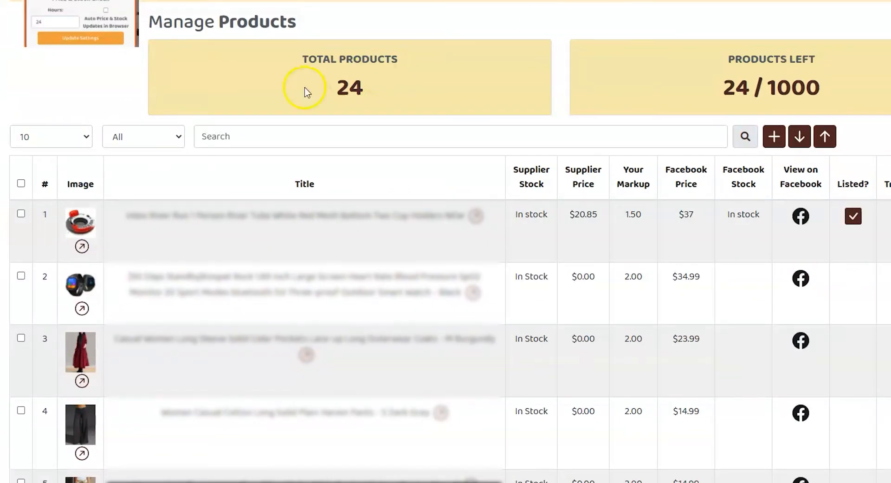
Filter the products table to Listed, then check the first product's Facebook stock and $37 price
{"action": "left_click", "coordinate": [114, 135]}
{"action": "left_click", "coordinate": [135, 228]}
{"action": "left_click", "coordinate": [738, 138]}
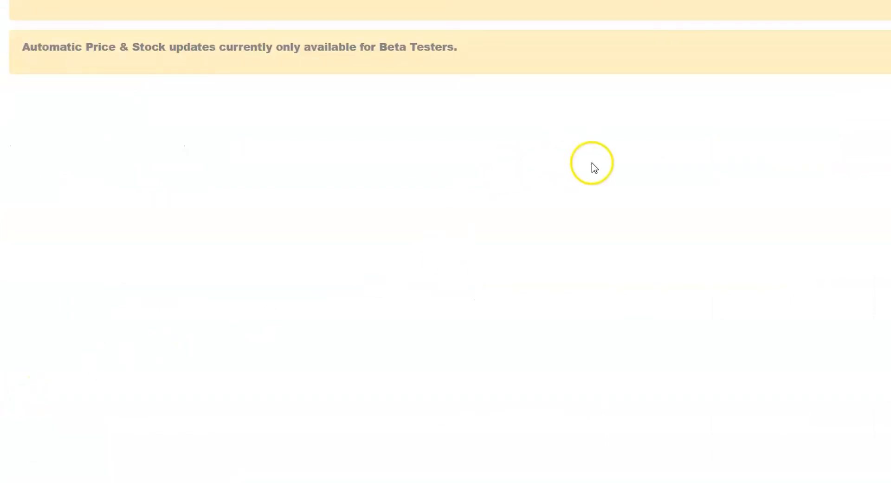
{"action": "scroll", "coordinate": [702, 163], "scroll_direction": "down", "scroll_amount": 3}
{"action": "double_click", "coordinate": [734, 230]}
{"action": "left_click", "coordinate": [734, 230]}
{"action": "double_click", "coordinate": [681, 228]}
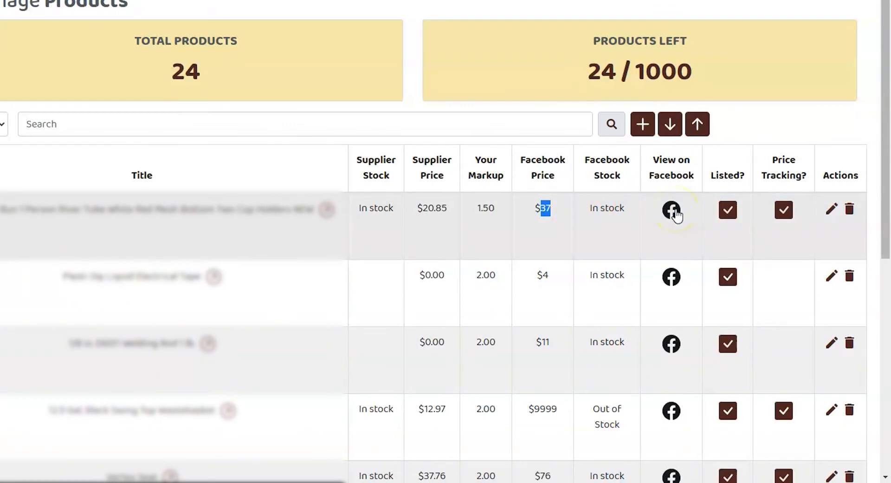
Open the first product's Marketplace listing from its row and return to FBMFox
{"action": "left_click_drag", "start_coordinate": [589, 208], "coordinate": [672, 213]}
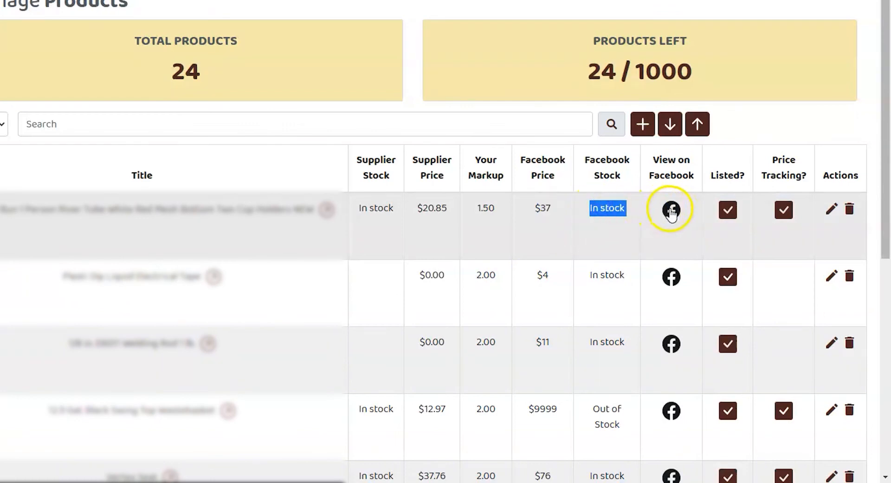
{"action": "left_click", "coordinate": [672, 213]}
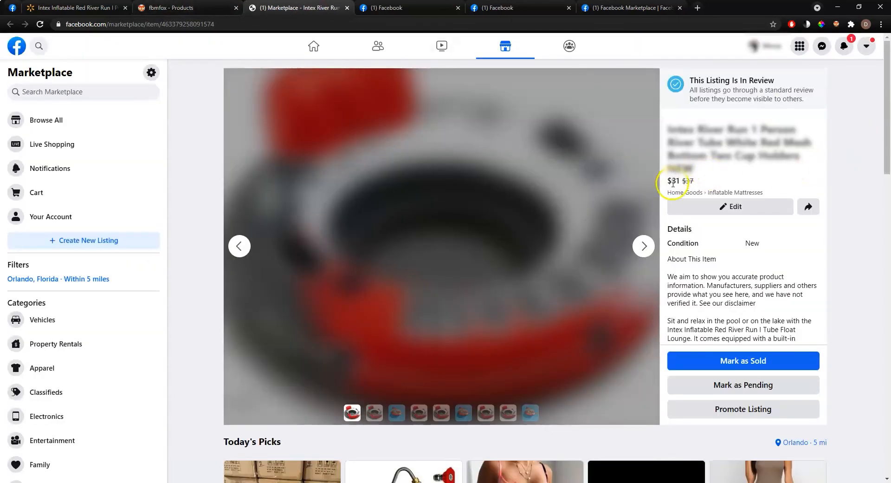
{"action": "left_click", "coordinate": [187, 8]}
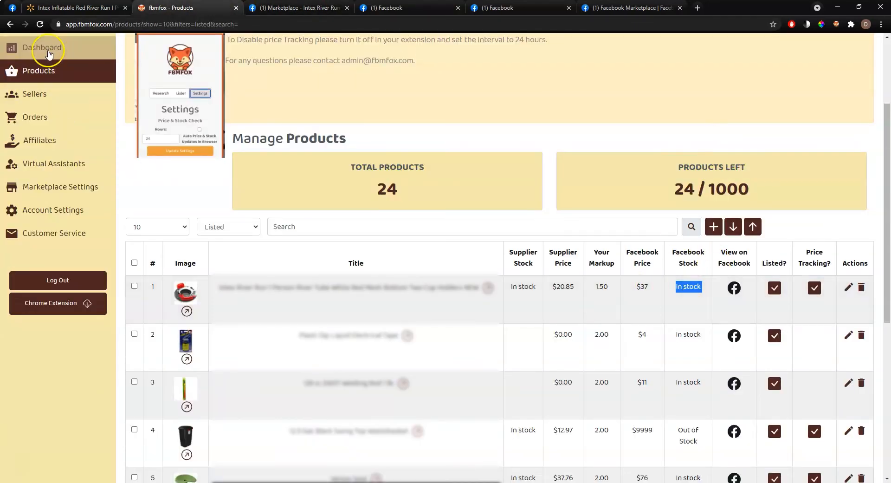
Reload the products page and compare the updated $31.275 Facebook price with the 1.50 markup
{"action": "left_click", "coordinate": [426, 25]}
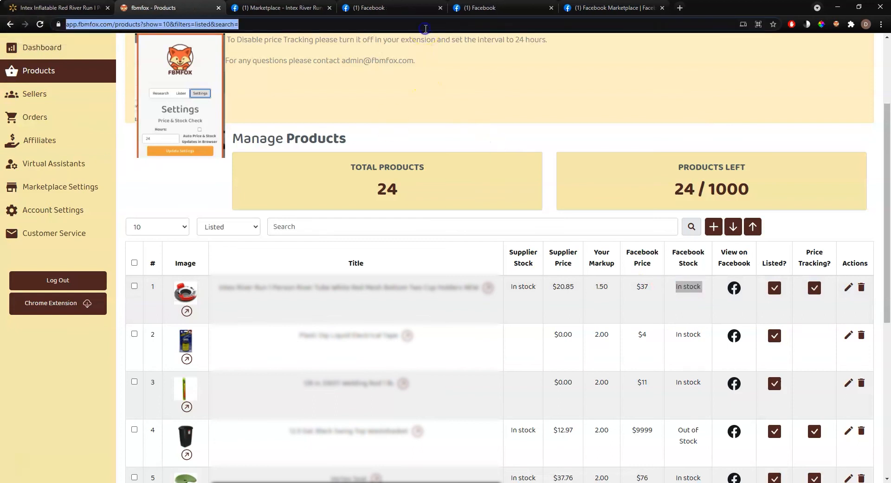
{"action": "key", "text": "Return"}
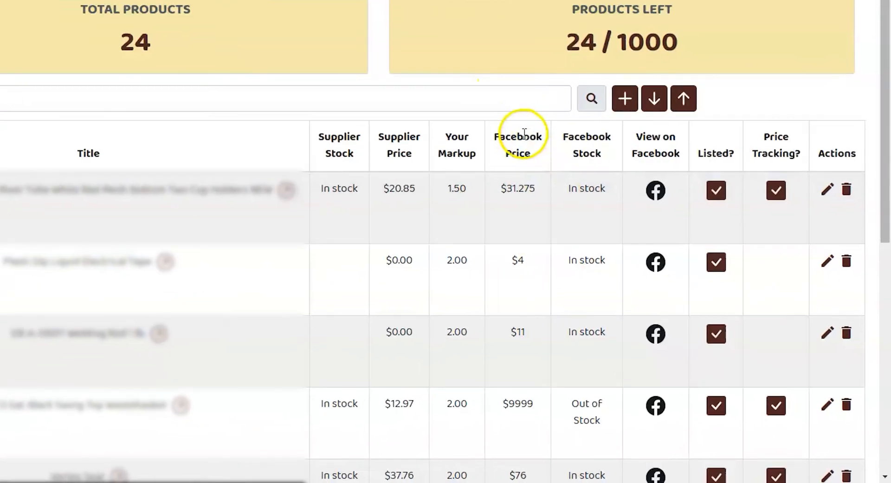
{"action": "double_click", "coordinate": [518, 188]}
{"action": "double_click", "coordinate": [457, 188]}
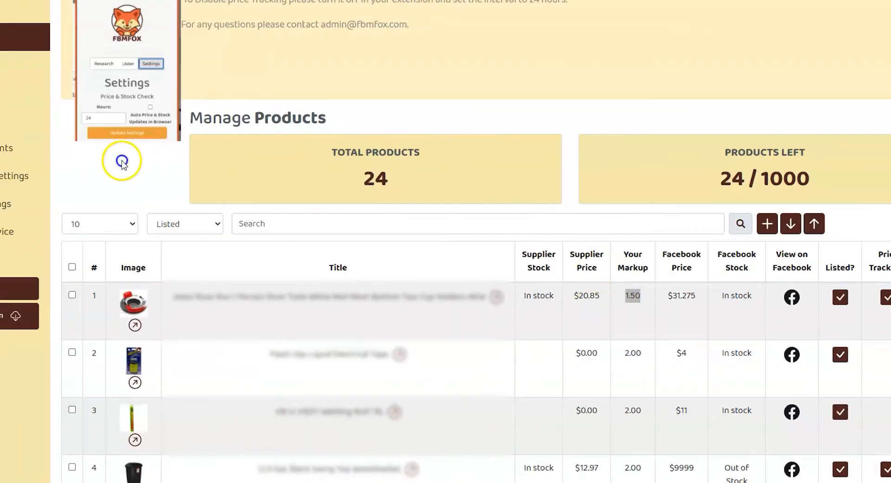
In Calculator, compute 1.5 × 20.85 to confirm the $31.275 Facebook price
{"action": "key", "text": "alt+Tab"}
{"action": "left_click", "coordinate": [358, 308]}
{"action": "type", "text": "1.5*20.8"}
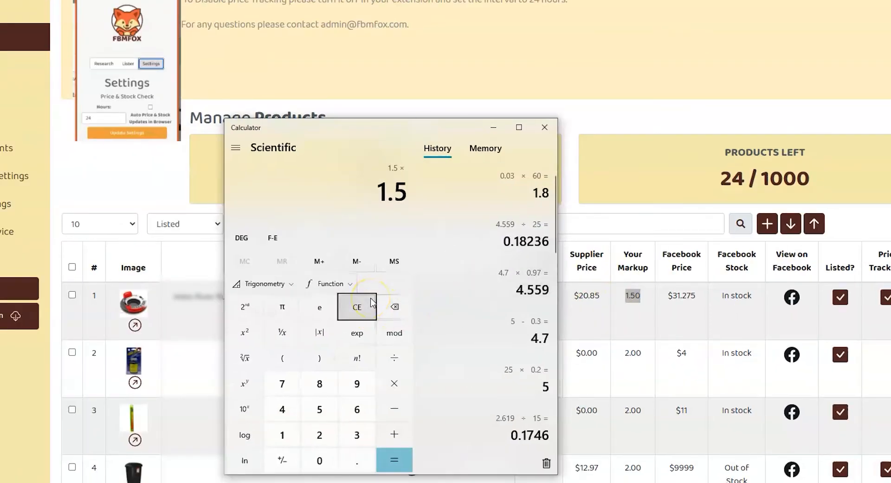
{"action": "type", "text": "7"}
{"action": "key", "text": "BackSpace"}
{"action": "type", "text": "5"}
{"action": "key", "text": "Return"}
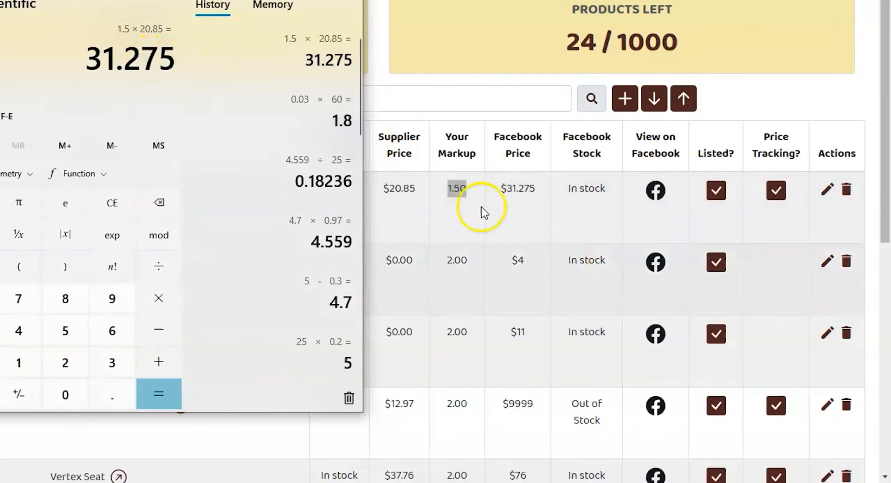
{"action": "double_click", "coordinate": [745, 312]}
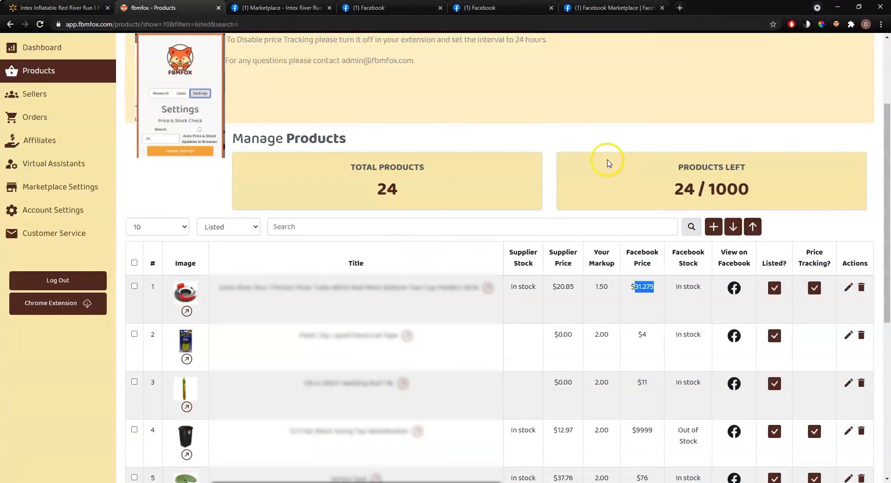
Reload the products page, reopen the listing now at $31, and compare the $31.275 price
{"action": "left_click", "coordinate": [399, 25]}
{"action": "key", "text": "Return"}
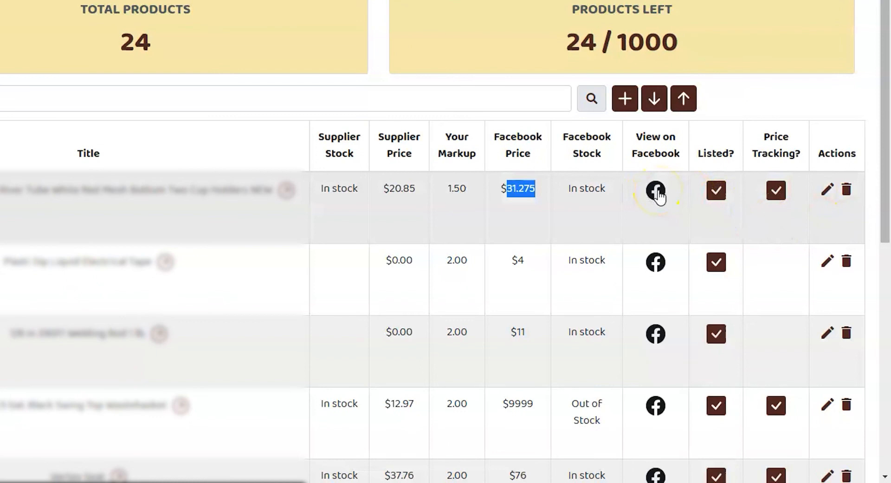
{"action": "left_click", "coordinate": [656, 190]}
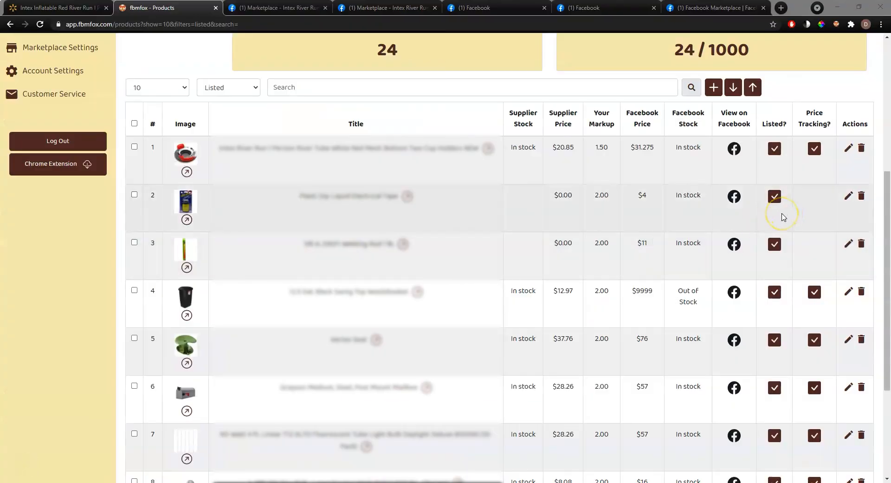
{"action": "scroll", "coordinate": [710, 209], "scroll_direction": "up", "scroll_amount": 2}
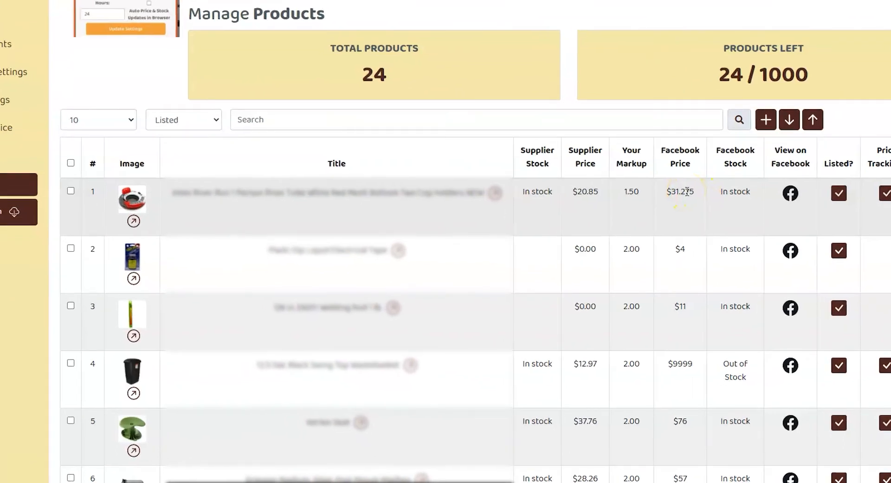
{"action": "double_click", "coordinate": [645, 240]}
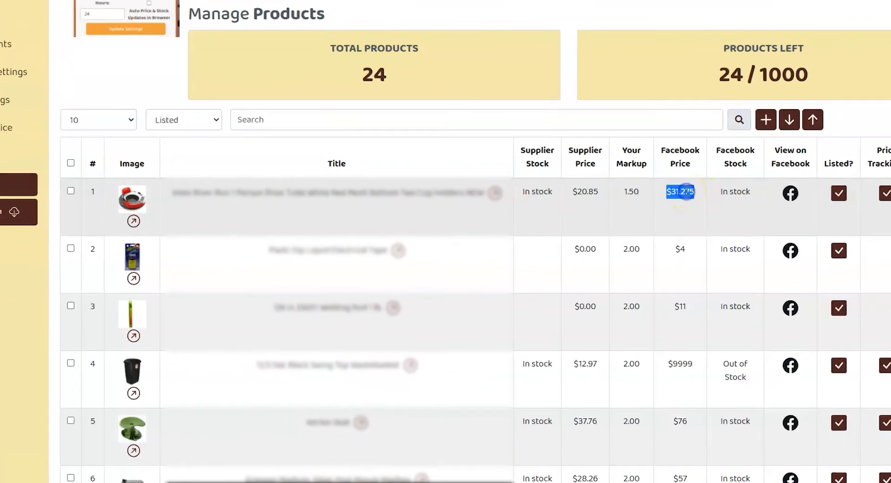